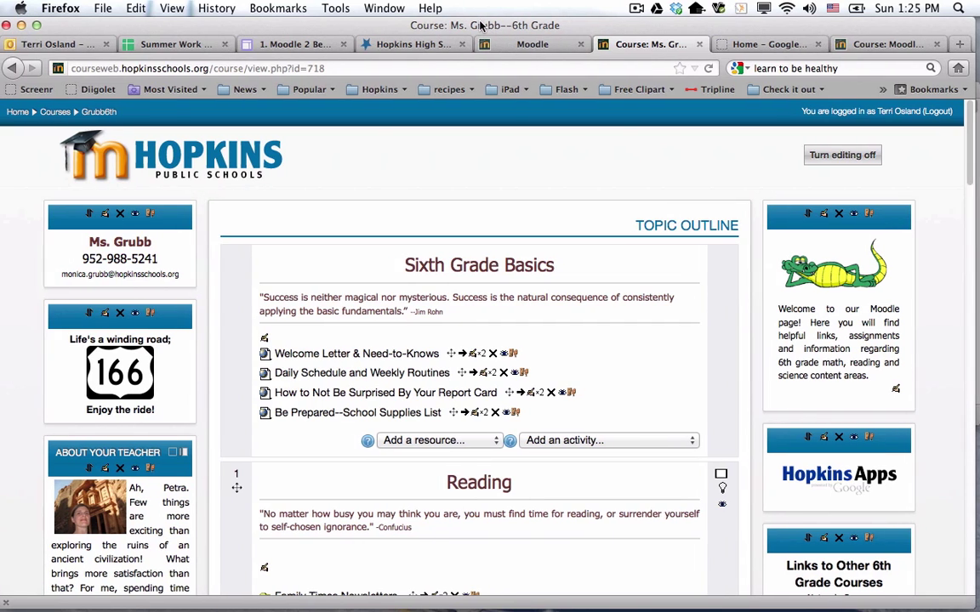
# Open the Moodle course's Edit settings page from the Settings block
pyautogui.moveTo(256, 32); pyautogui.dragTo(251, 31)
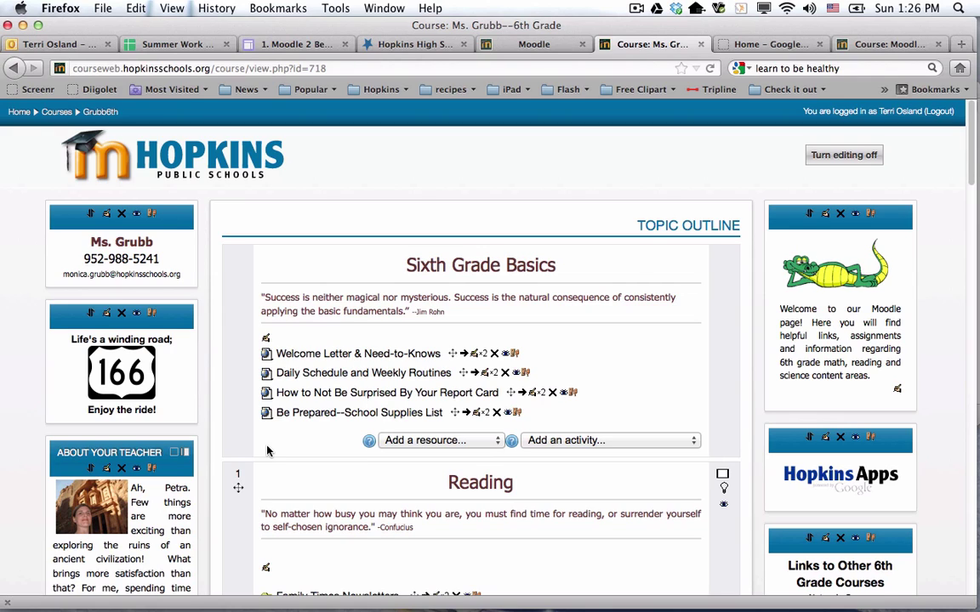
pyautogui.scroll(-10, 266, 450)
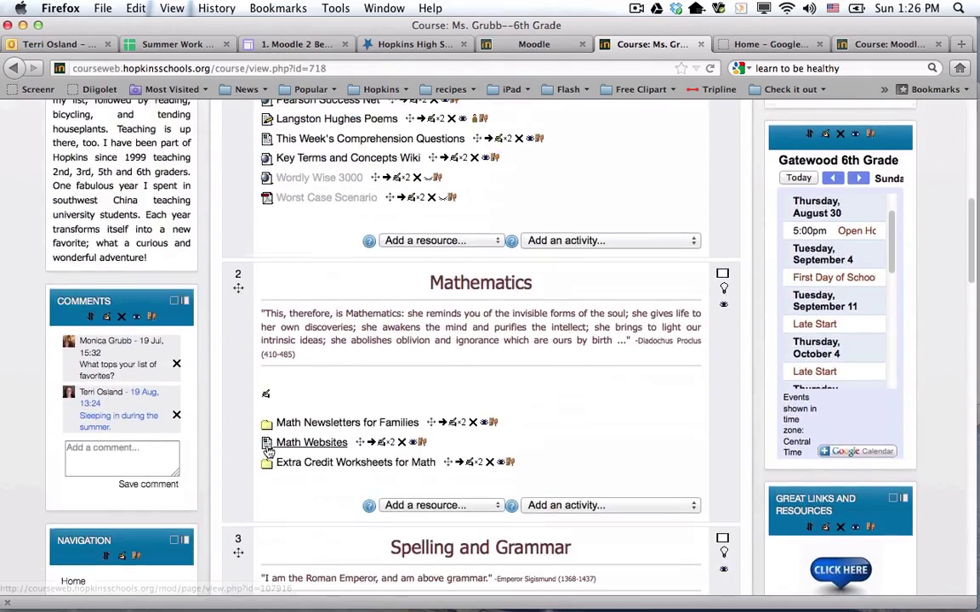
pyautogui.scroll(-15, 266, 451)
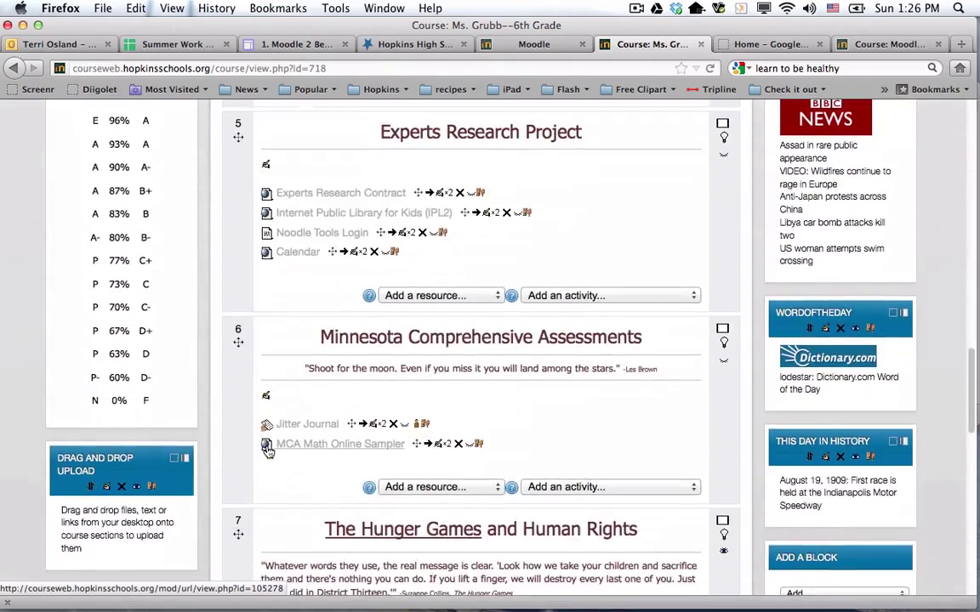
pyautogui.scroll(-12, 266, 451)
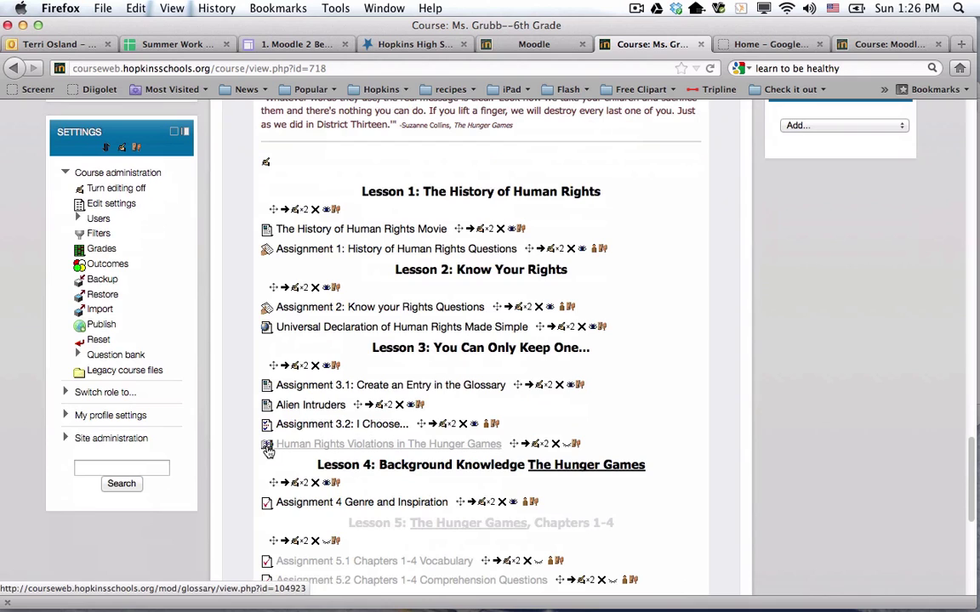
pyautogui.click(113, 207)
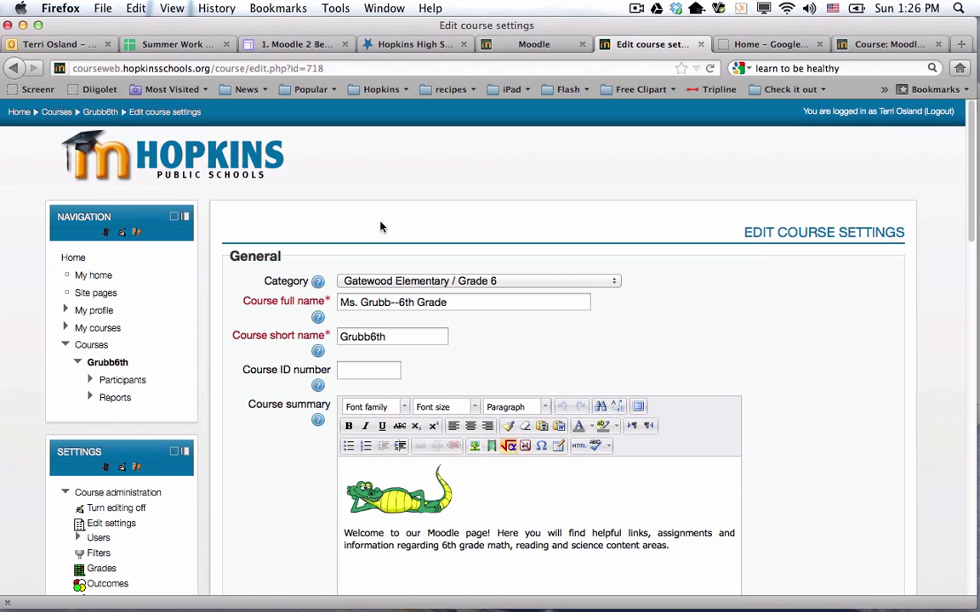
# Keep Availability set to 'This course is available to students'
pyautogui.scroll(-15, 381, 227)
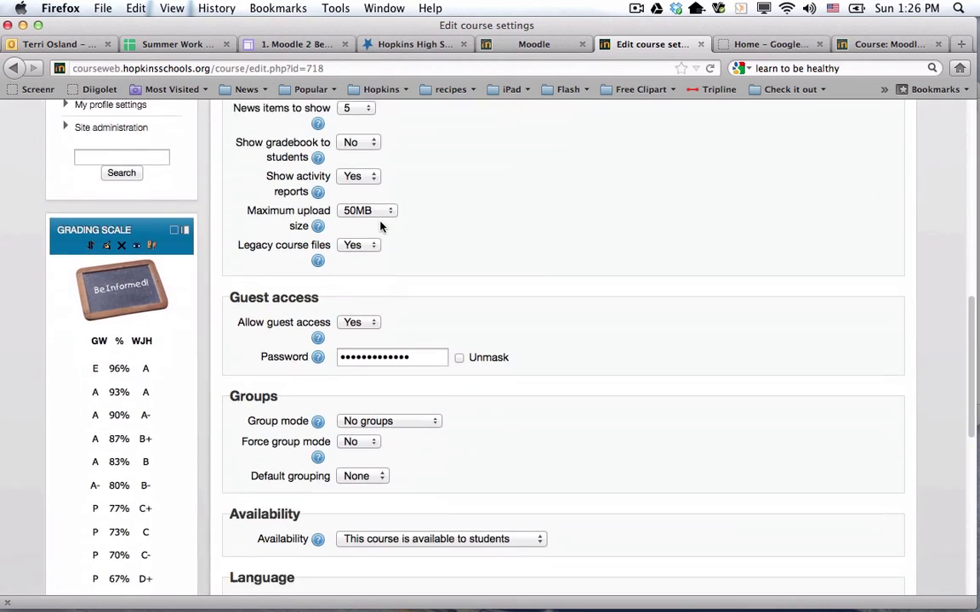
pyautogui.scroll(-2, 380, 226)
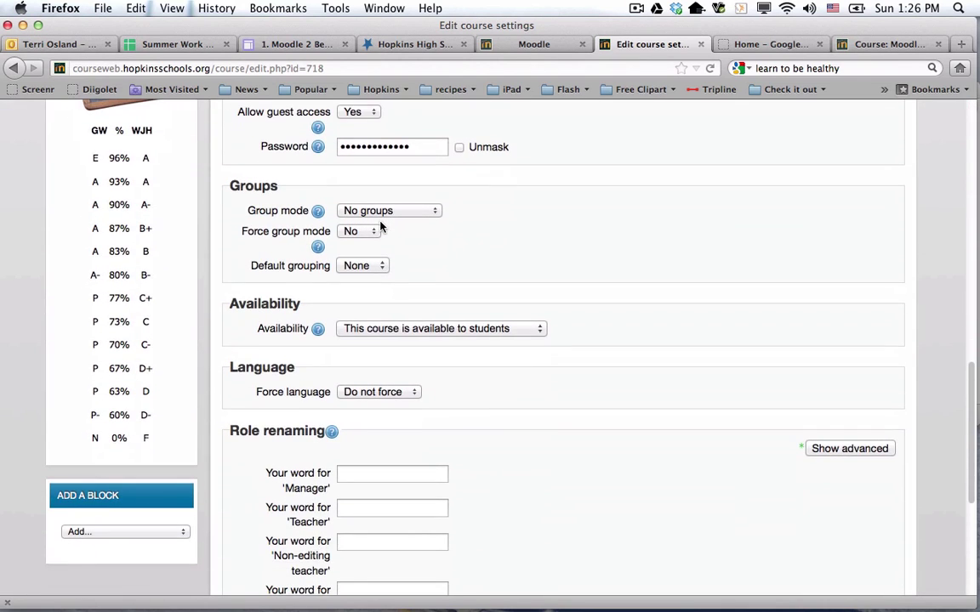
pyautogui.click(394, 330)
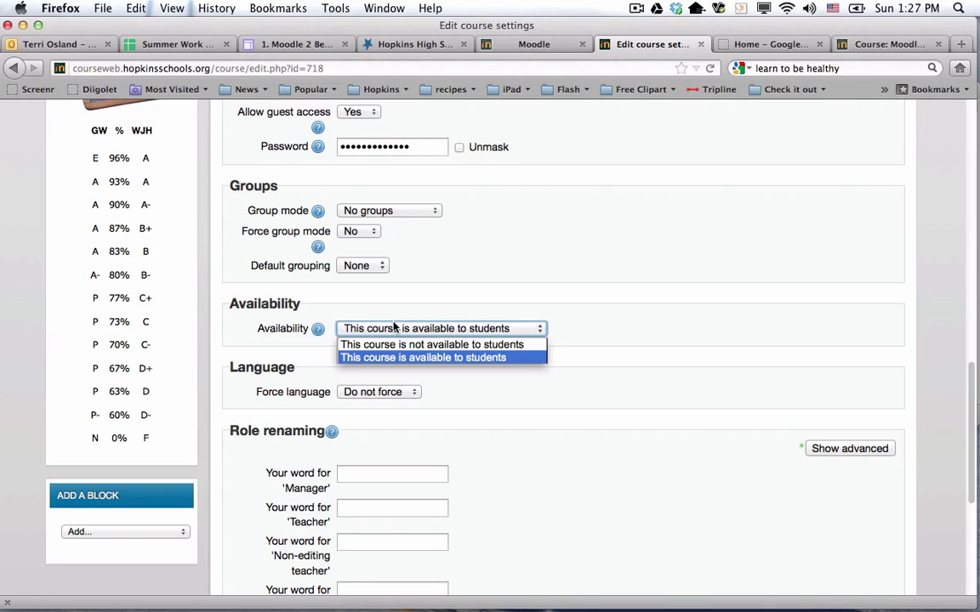
pyautogui.click(455, 285)
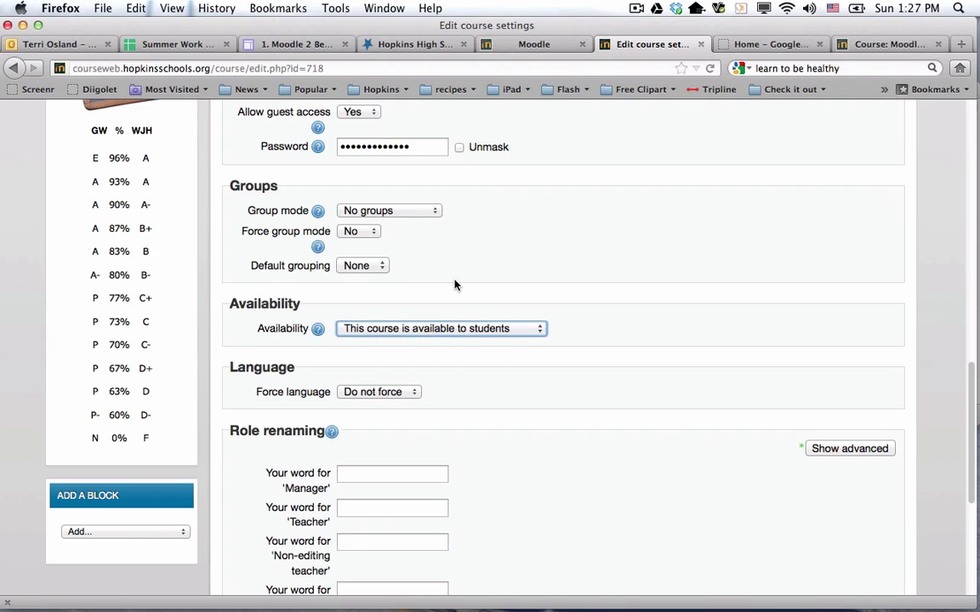
pyautogui.scroll(3, 455, 285)
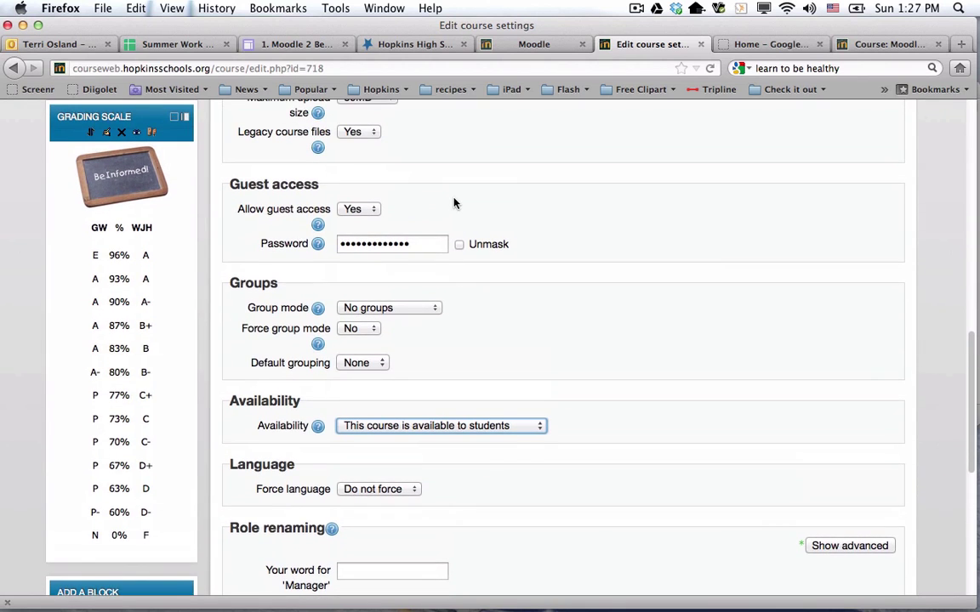
pyautogui.scroll(2, 454, 203)
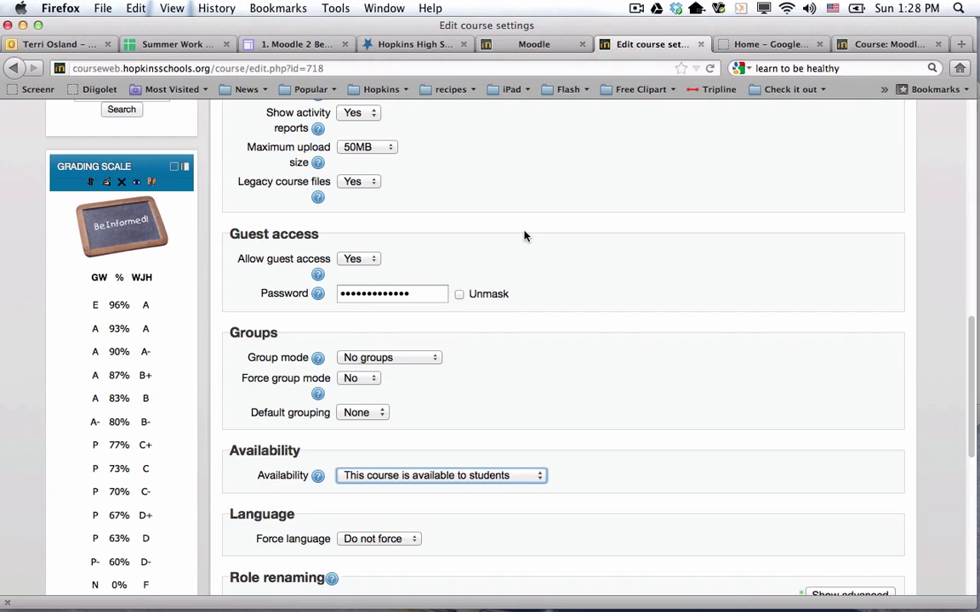
# Submit the edited course settings form with Save changes at the bottom
pyautogui.scroll(-10, 524, 236)
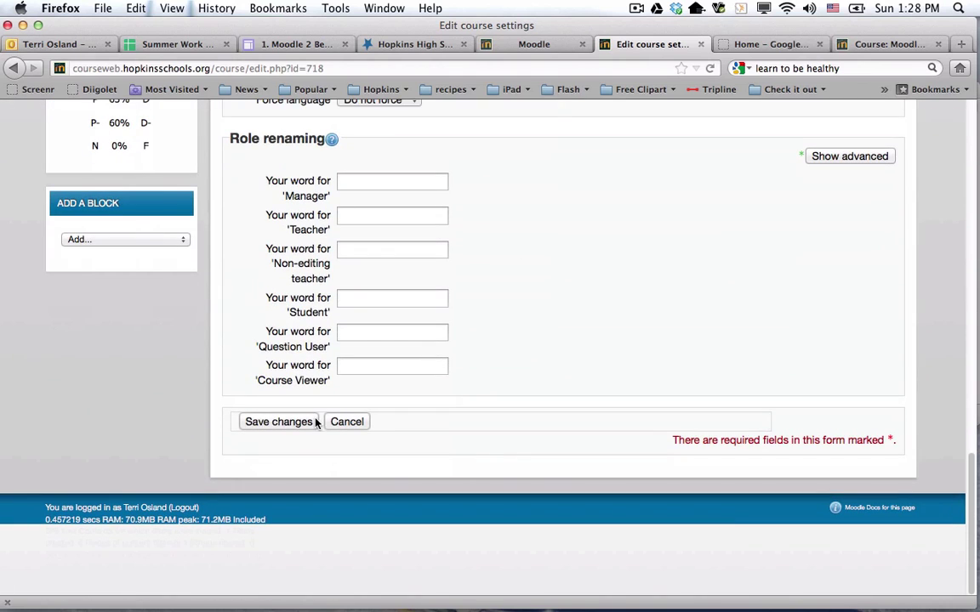
pyautogui.click(296, 428)
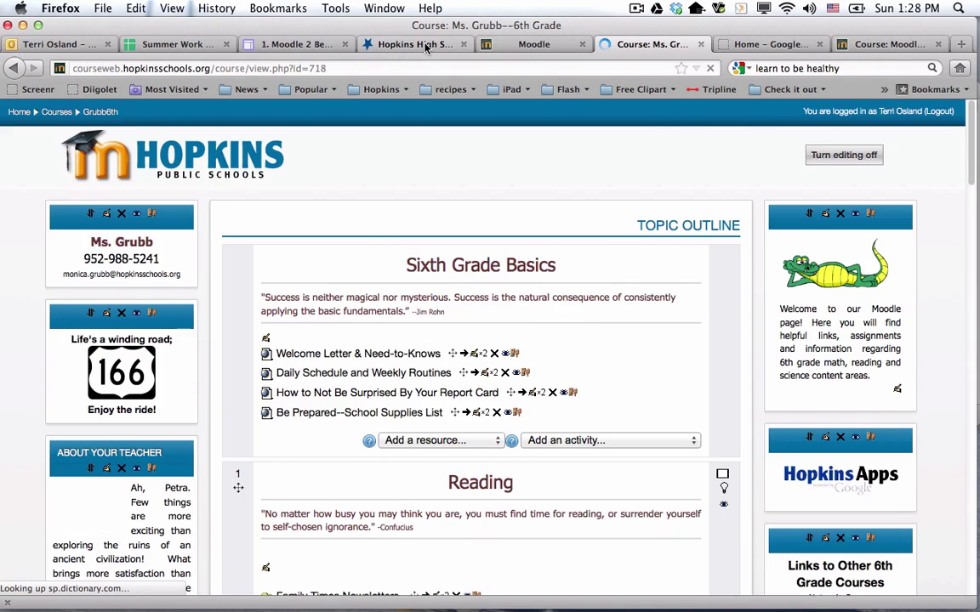
# Search the district site for the teacher's surname and open their Gatewood Elementary bio page
pyautogui.click(425, 45)
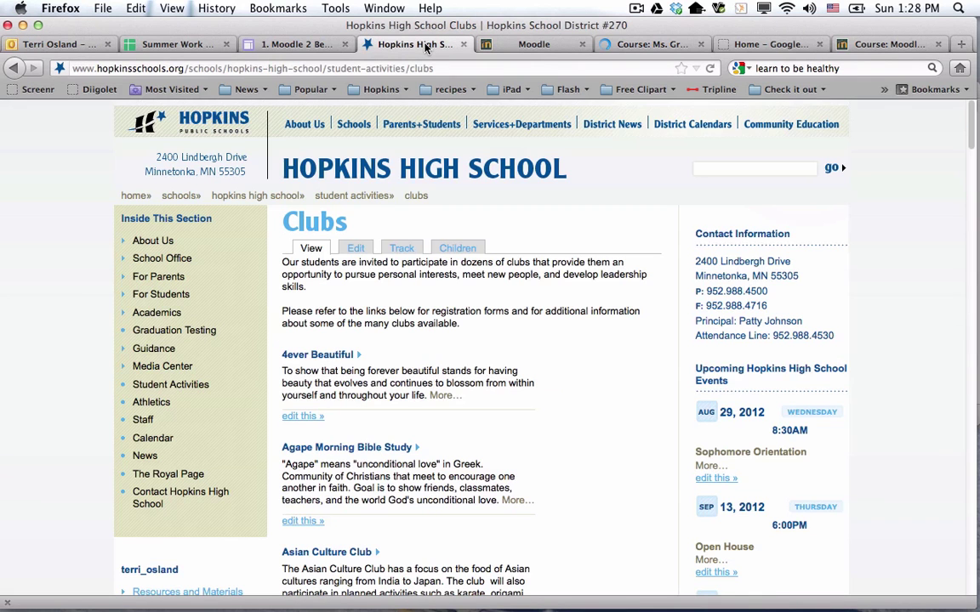
pyautogui.click(728, 166)
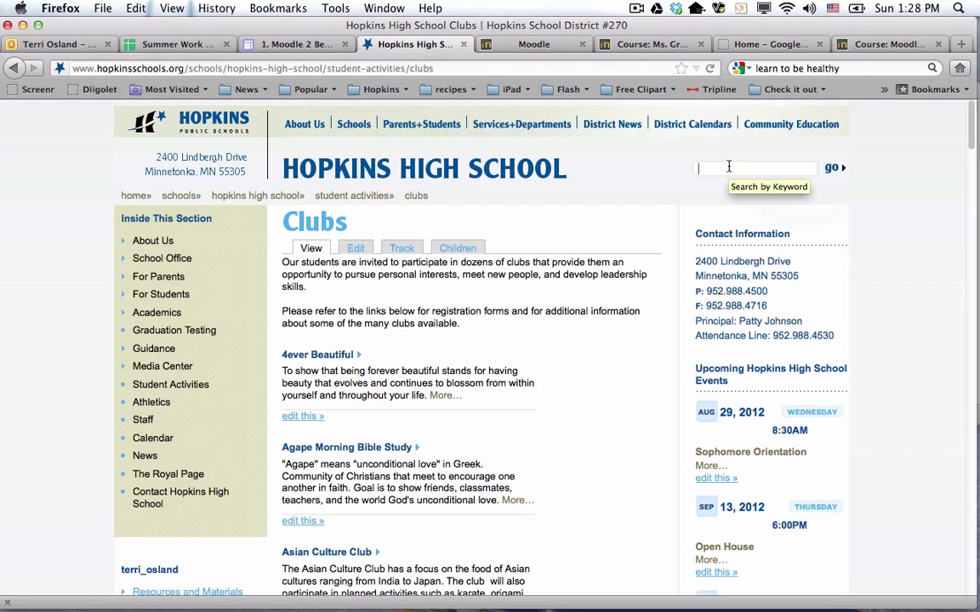
pyautogui.write('grubb')
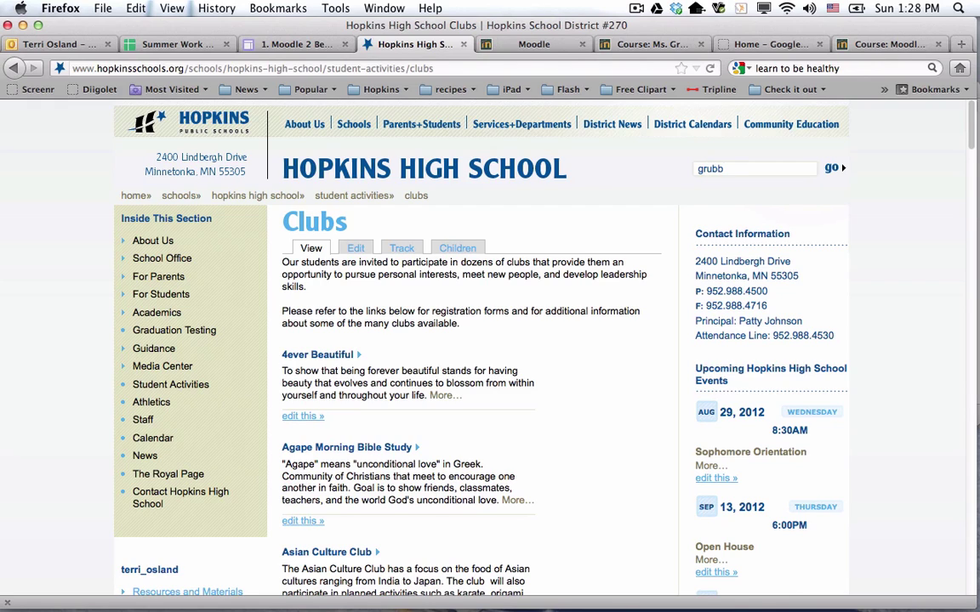
pyautogui.press('Return')
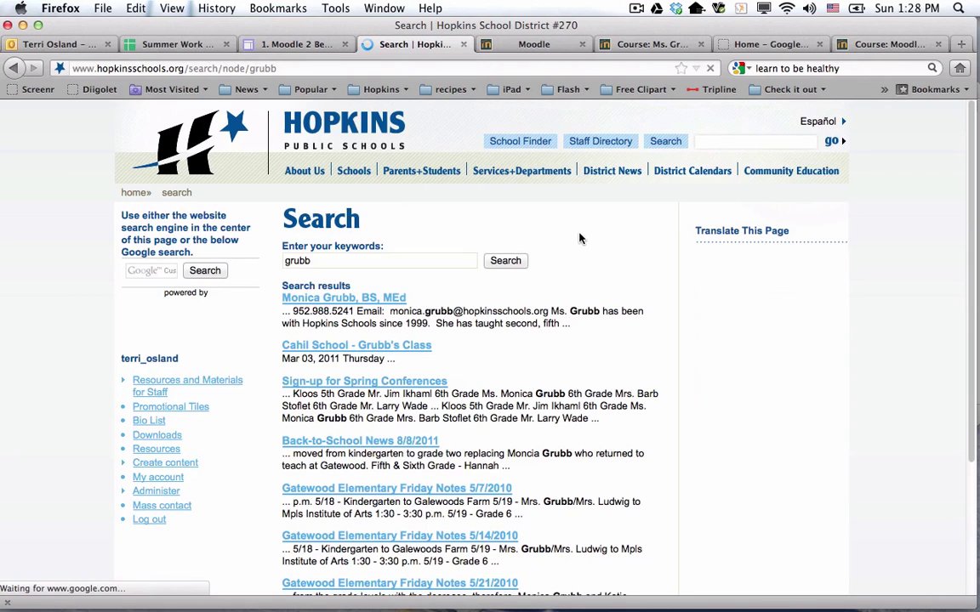
pyautogui.click(383, 301)
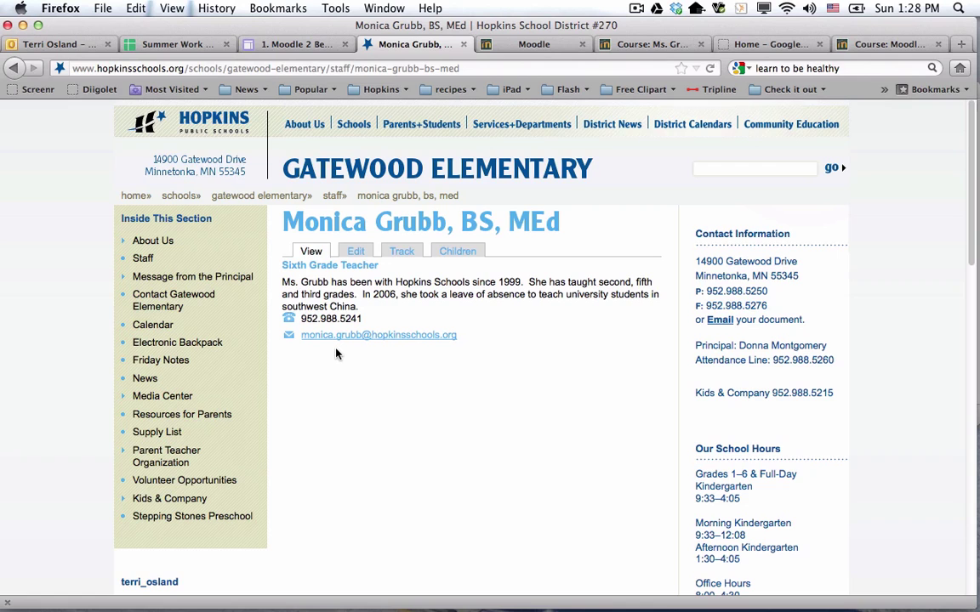
pyautogui.click(502, 49)
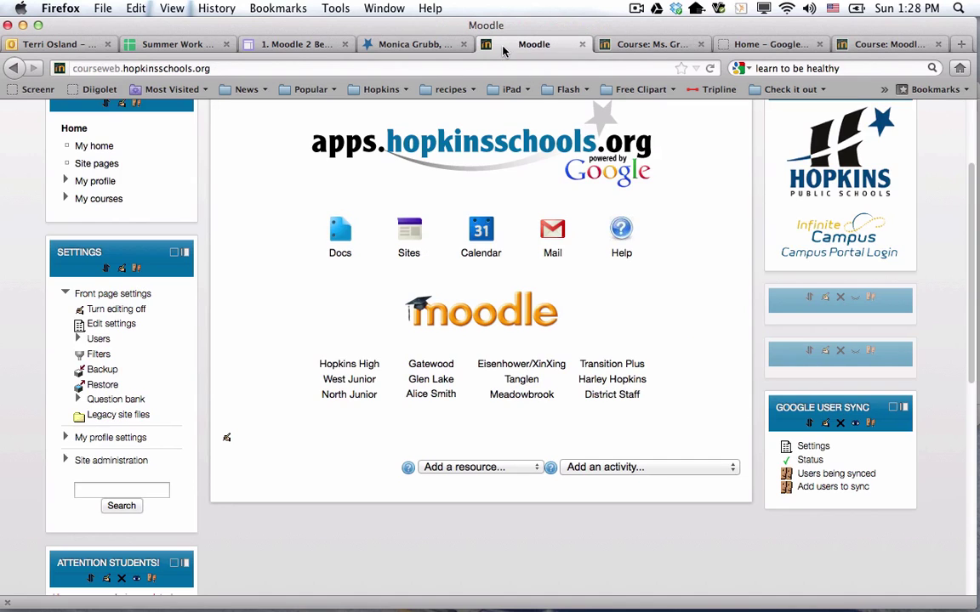
pyautogui.click(650, 45)
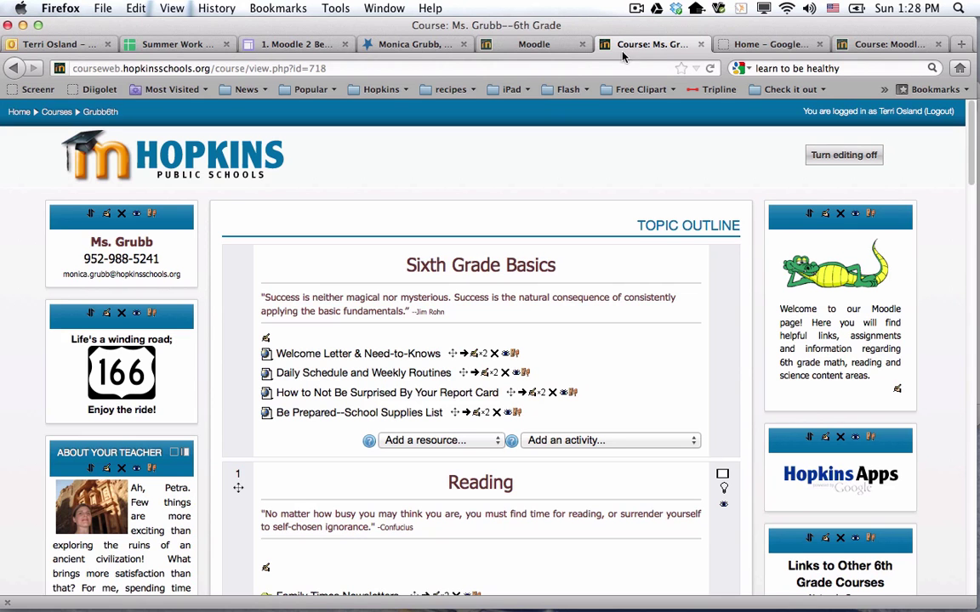
pyautogui.click(456, 67)
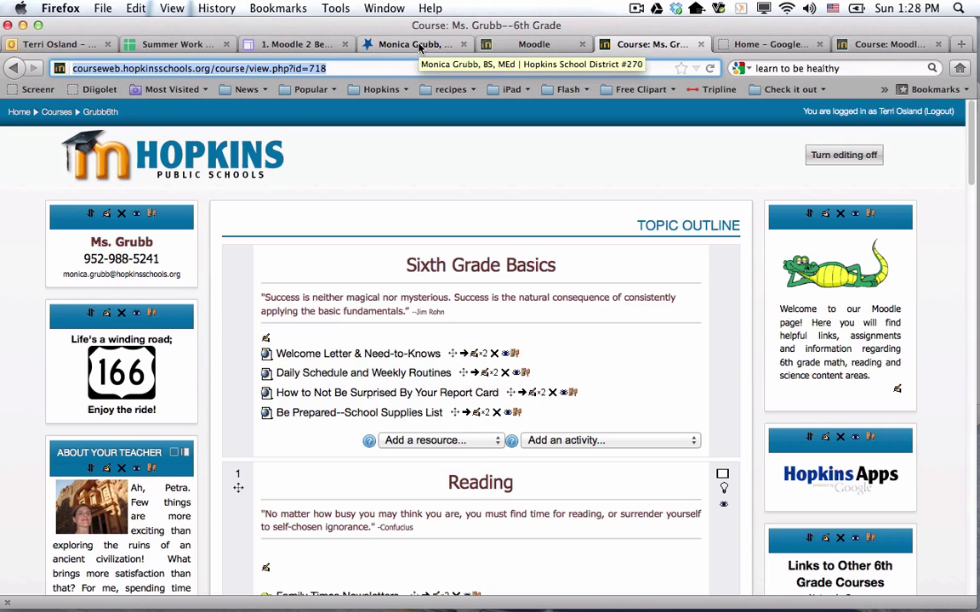
pyautogui.click(418, 46)
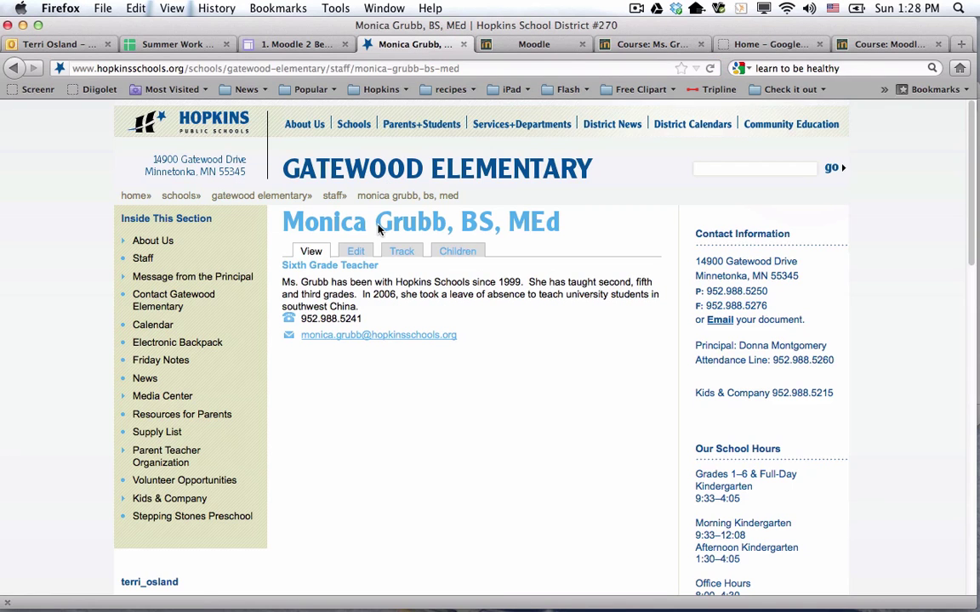
# Edit the bio and title a new Links of Interest entry as the teacher's 'Moodle Page'
pyautogui.click(359, 253)
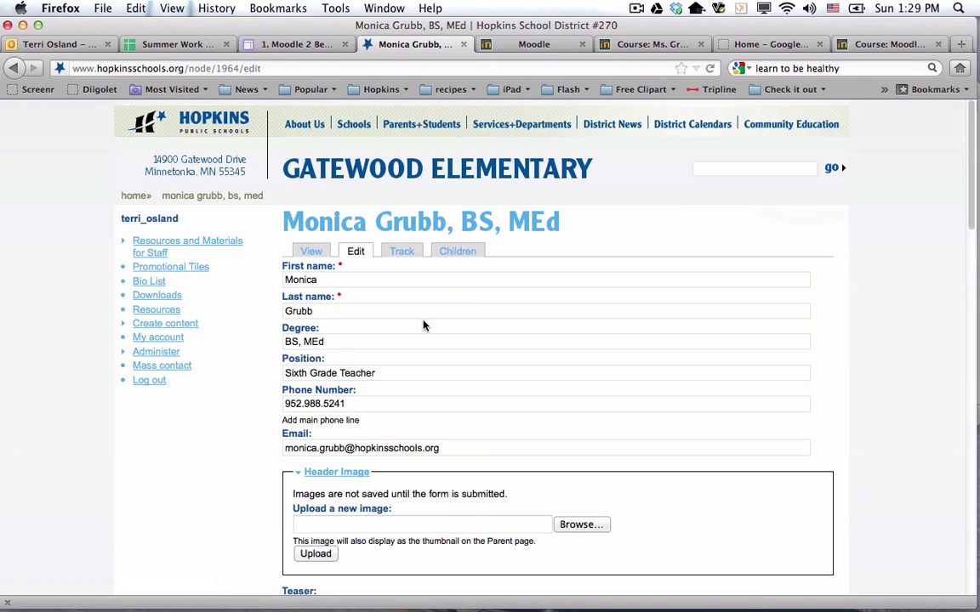
pyautogui.scroll(-10, 422, 324)
pyautogui.scroll(-3, 423, 324)
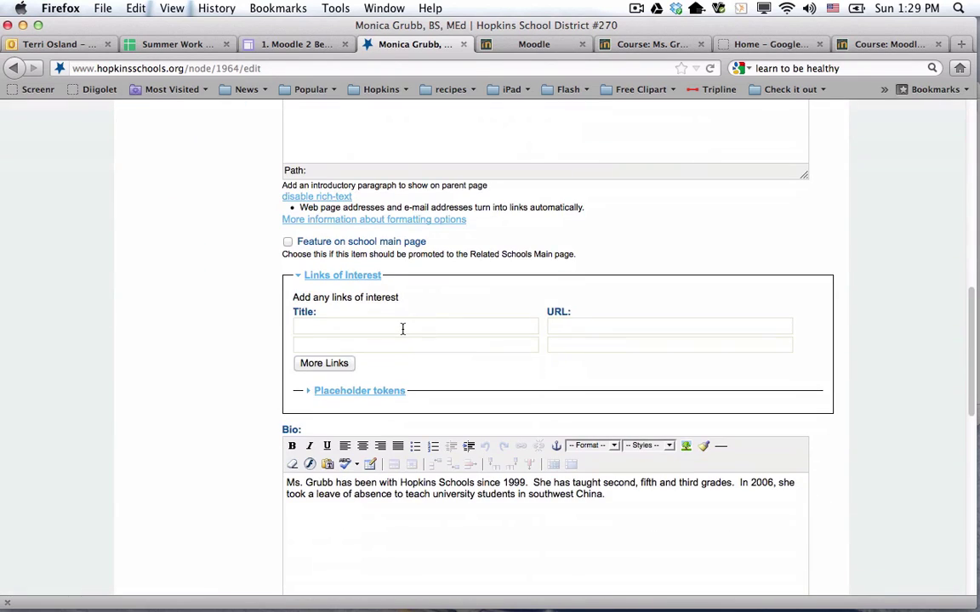
pyautogui.click(402, 328)
pyautogui.write('Mo')
pyautogui.press('BackSpace')
pyautogui.press('BackSpace')
pyautogui.write('Course ')
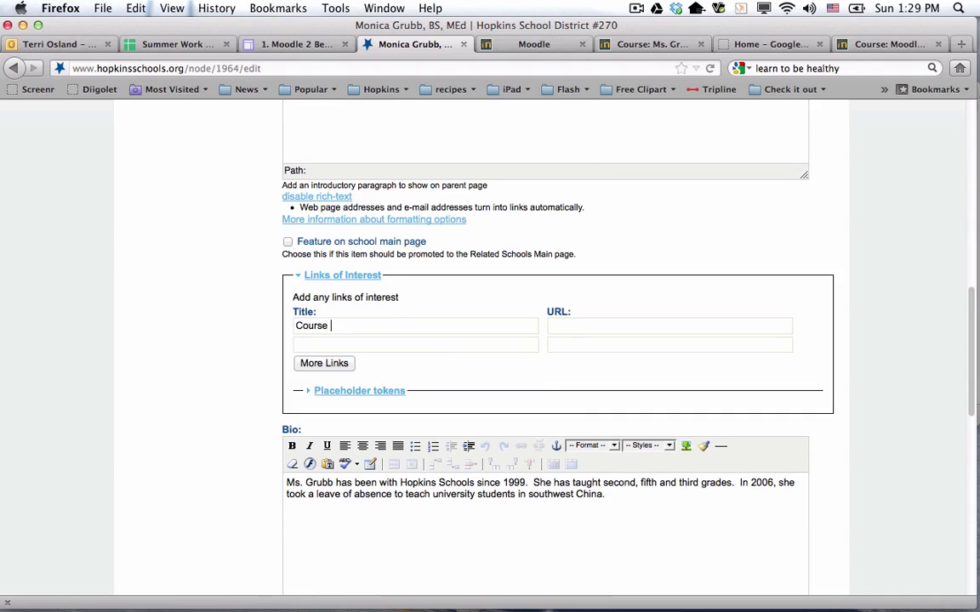
pyautogui.write('Webpage')
pyautogui.press('BackSpace')
pyautogui.press('BackSpace')
pyautogui.press('BackSpace')
pyautogui.press('BackSpace')
pyautogui.press('BackSpace')
pyautogui.press('BackSpace')
pyautogui.press('BackSpace')
pyautogui.press('BackSpace')
pyautogui.press('BackSpace')
pyautogui.press('BackSpace')
pyautogui.press('BackSpace')
pyautogui.press('BackSpace')
pyautogui.press('BackSpace')
pyautogui.press('BackSpace')
pyautogui.write("Grubb's Moodle Page")
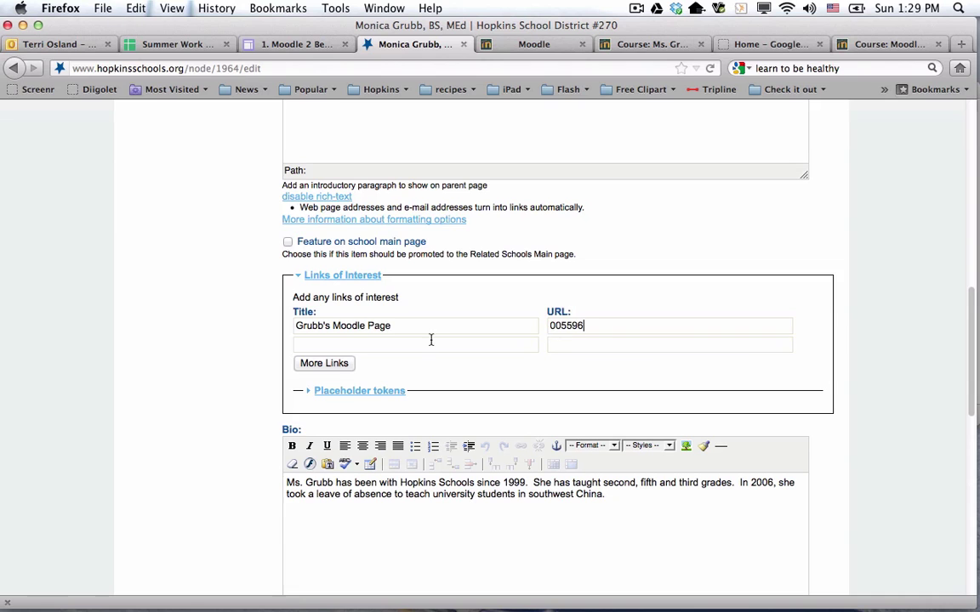
# Copy the Moodle course URL and paste it into the link's URL field
pyautogui.click(650, 45)
pyautogui.press('super+c')
pyautogui.click(415, 44)
pyautogui.press('super+v')
pyautogui.scroll(-15, 532, 431)
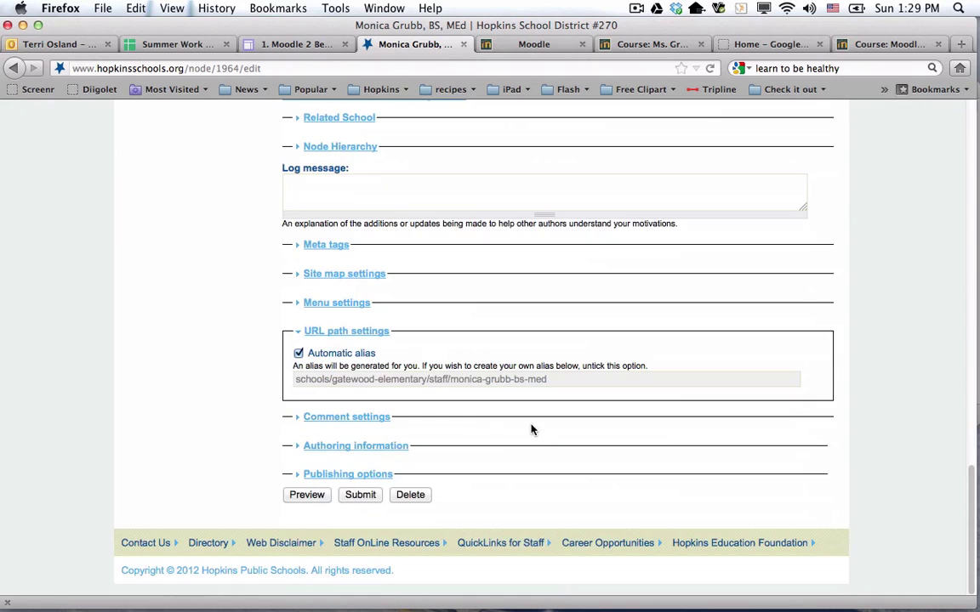
# Submit the bio changes, then go back to the Moodle course page
pyautogui.click(356, 495)
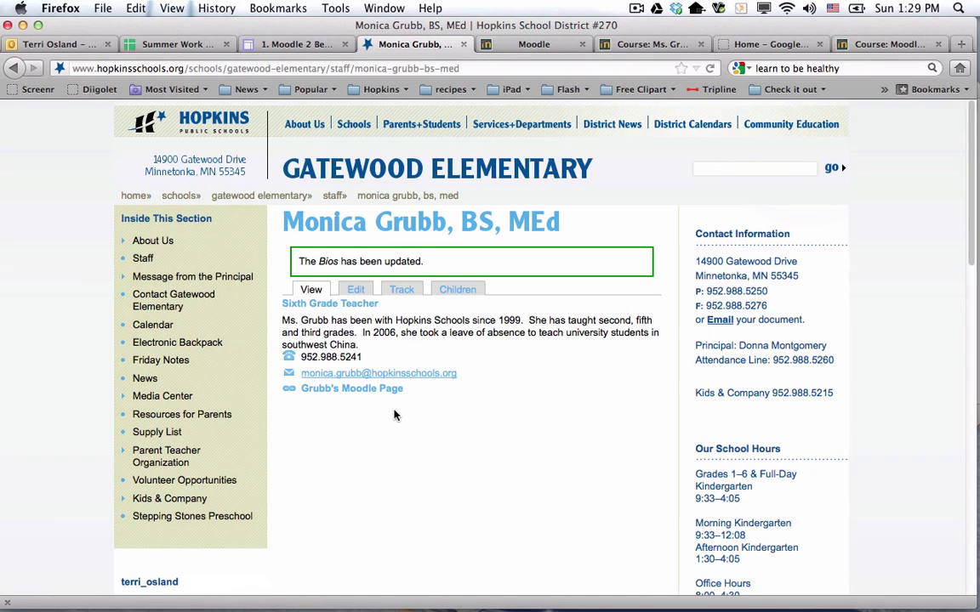
pyautogui.click(641, 47)
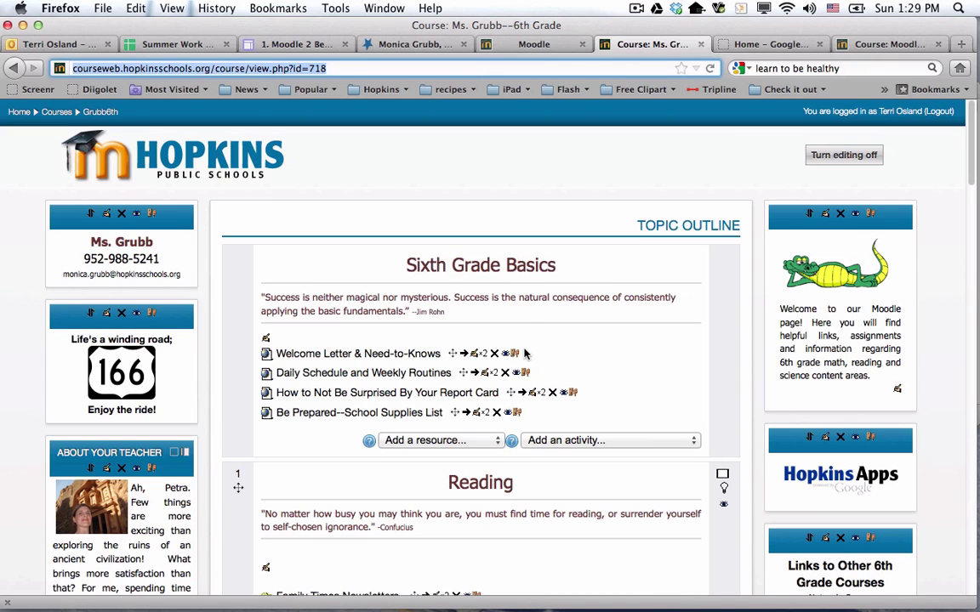